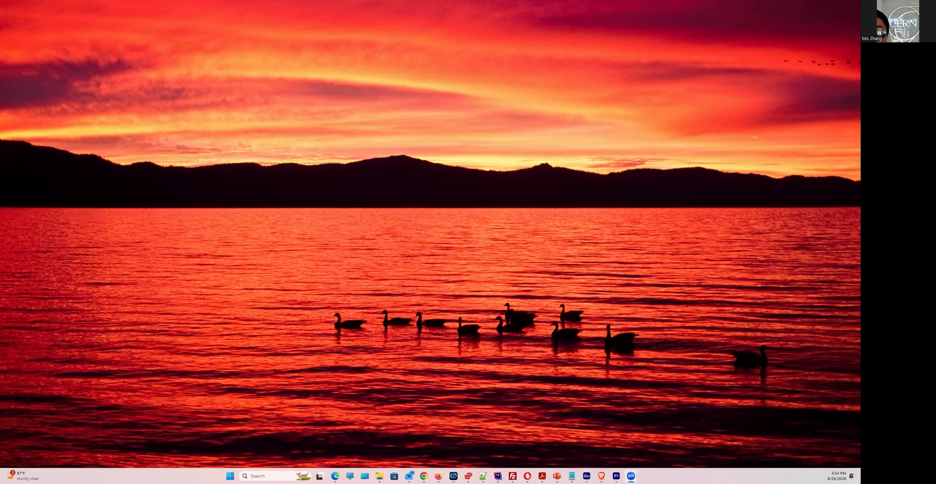
# Search the Windows Start menu for 'vm' to find VMware Workstation Pro
pyautogui.click(230, 476)
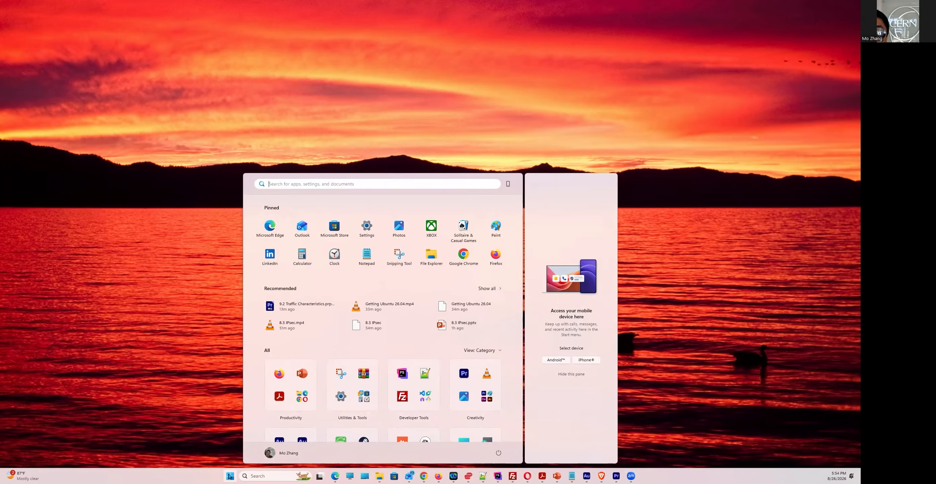
pyautogui.write('vm')
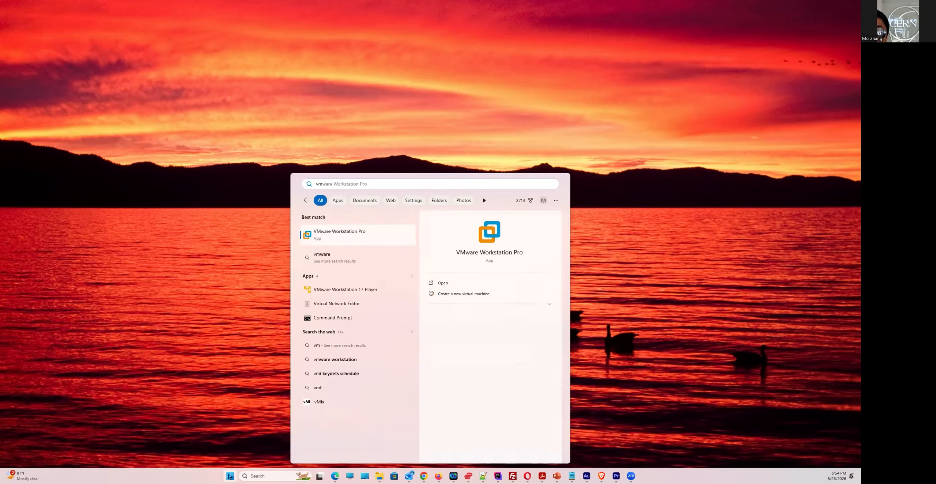
# Launch VMware Workstation Pro from the search results and nudge its window slightly up-left
pyautogui.click(343, 246)
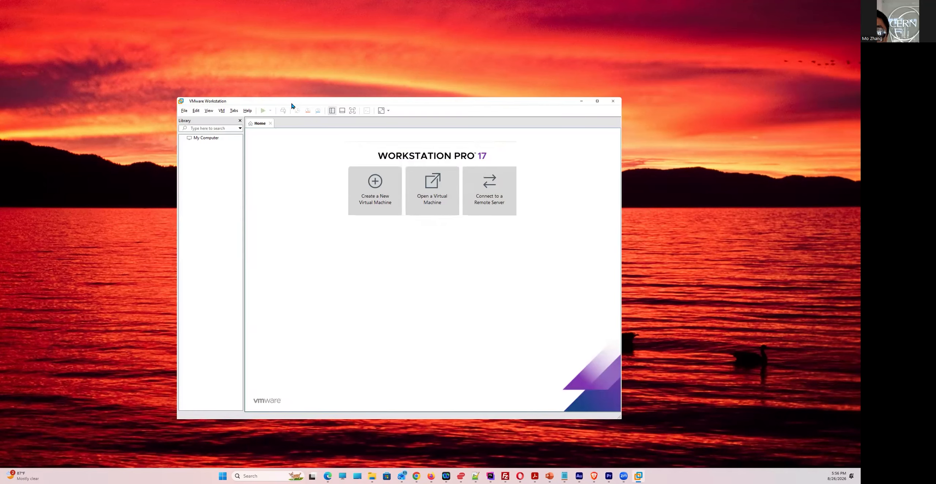
pyautogui.moveTo(292, 104); pyautogui.dragTo(287, 101)
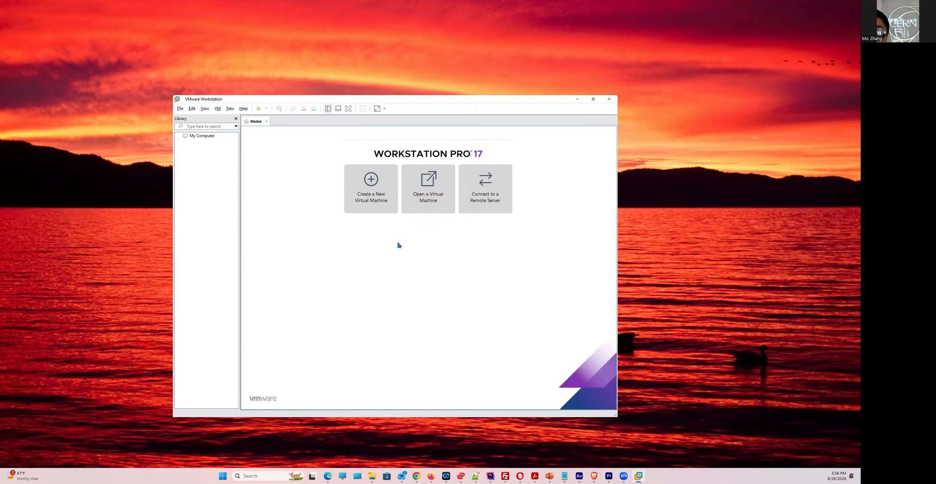
# Start a new Typical virtual machine, then switch to the Downloads folder window
pyautogui.click(379, 181)
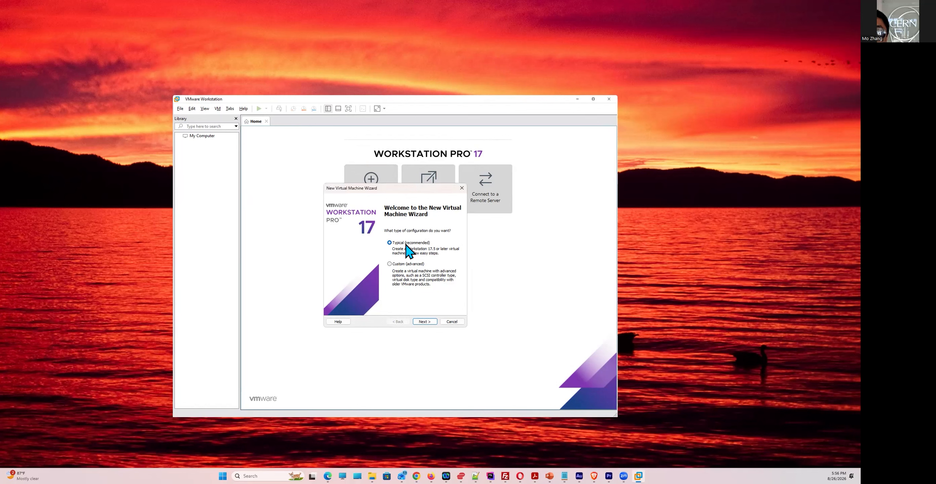
pyautogui.click(420, 322)
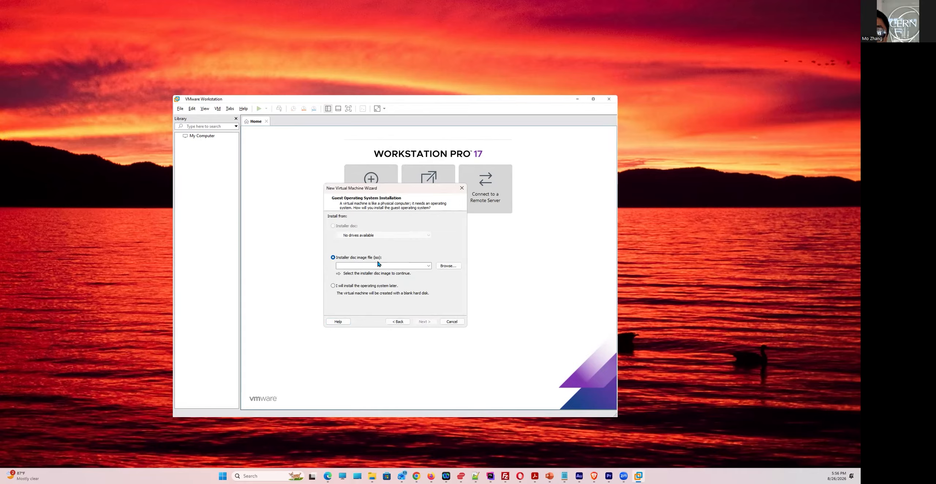
pyautogui.hotkey('alt', 'Tab')
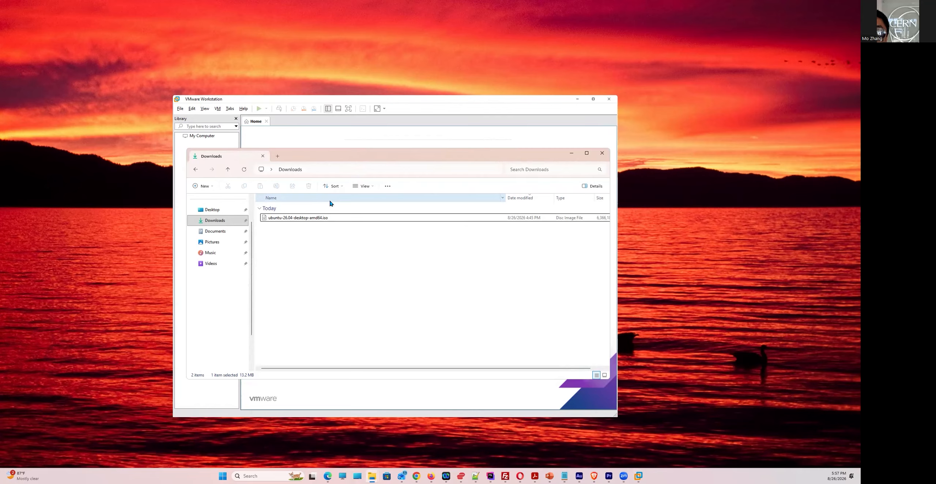
# Cut the Ubuntu ISO from Downloads and go to the Desktop folder
pyautogui.click(303, 220)
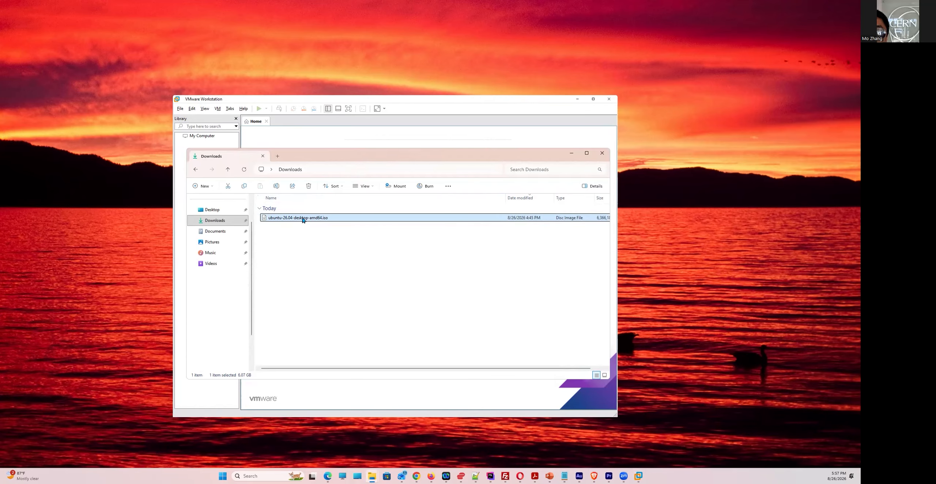
pyautogui.rightClick(303, 219)
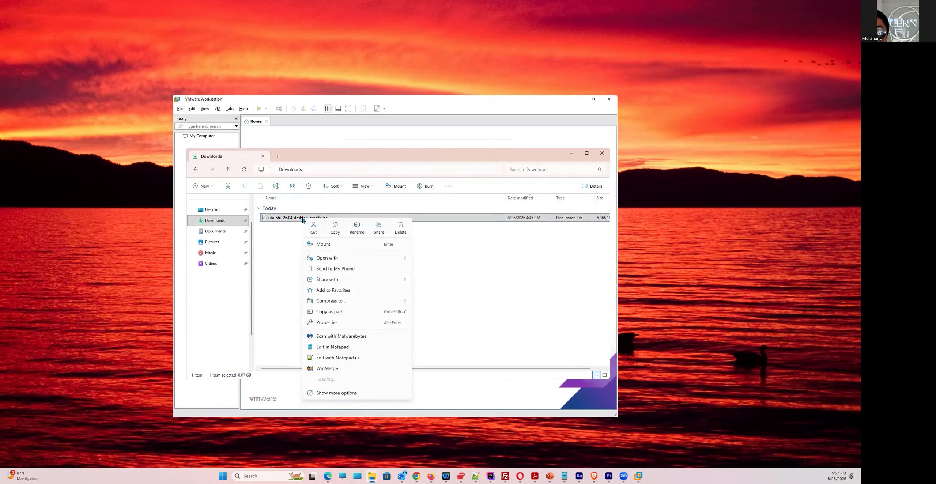
pyautogui.click(312, 226)
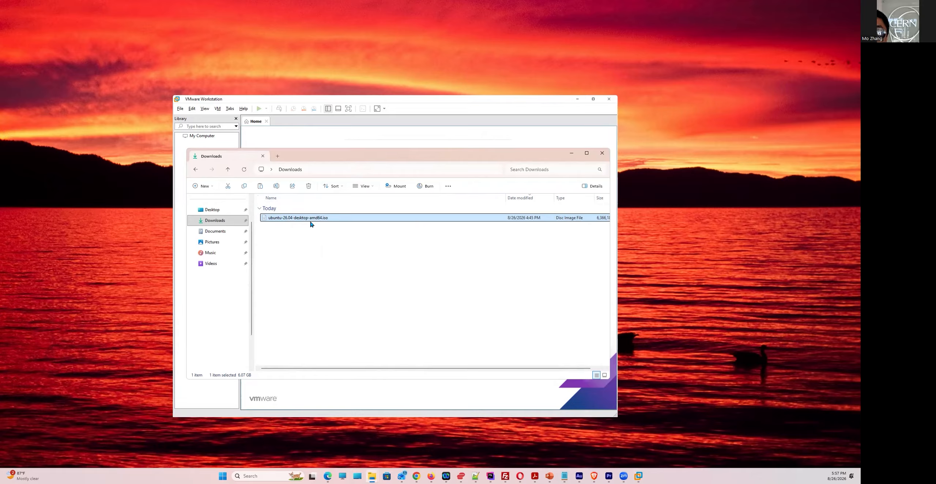
pyautogui.click(217, 212)
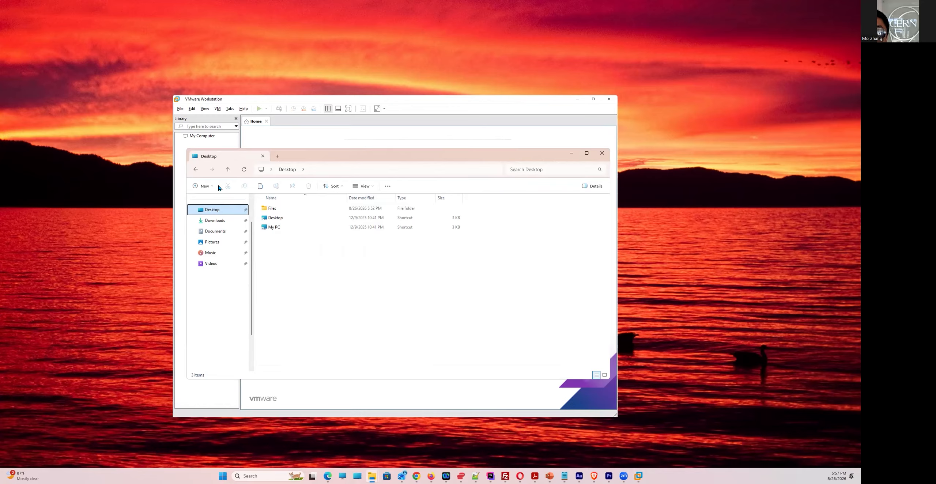
# Create a new folder named 'ubuntu' on the Desktop
pyautogui.click(208, 187)
pyautogui.click(220, 201)
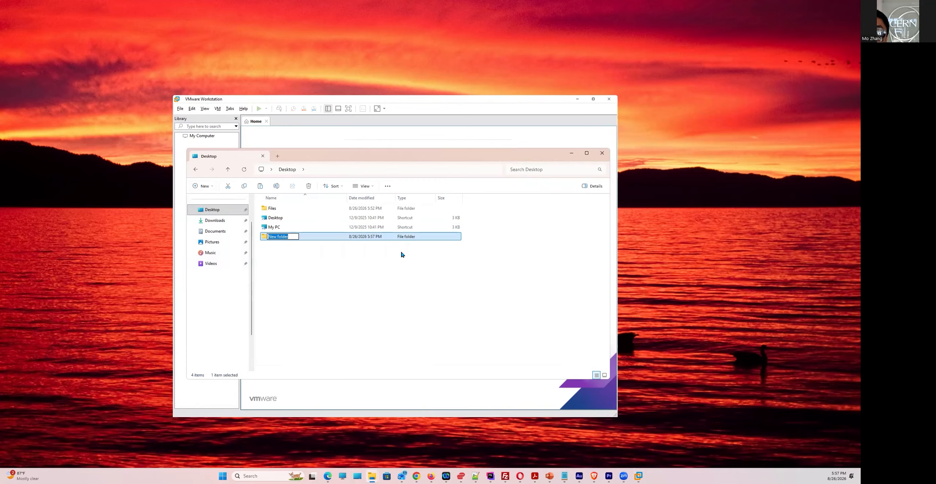
pyautogui.write('ubuntu')
pyautogui.press('Return')
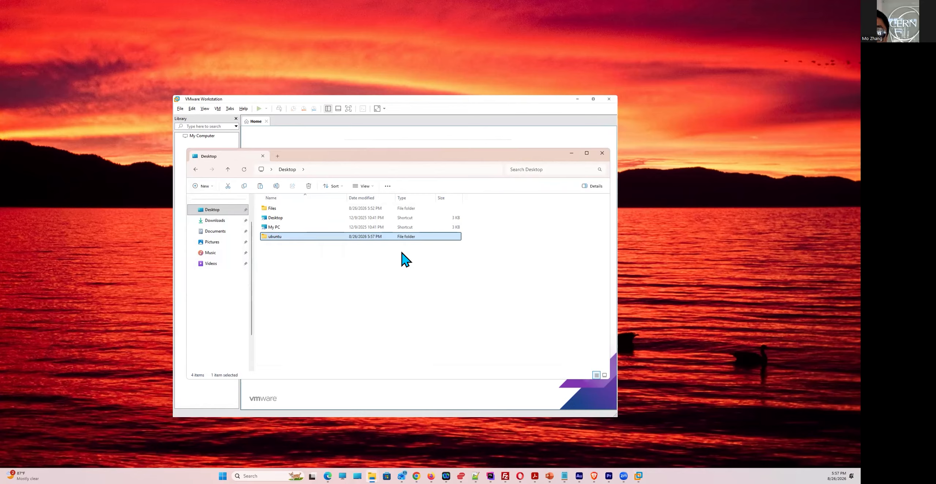
# Paste ubuntu-26.04-desktop-amd64.iso into the ubuntu folder
pyautogui.doubleClick(279, 237)
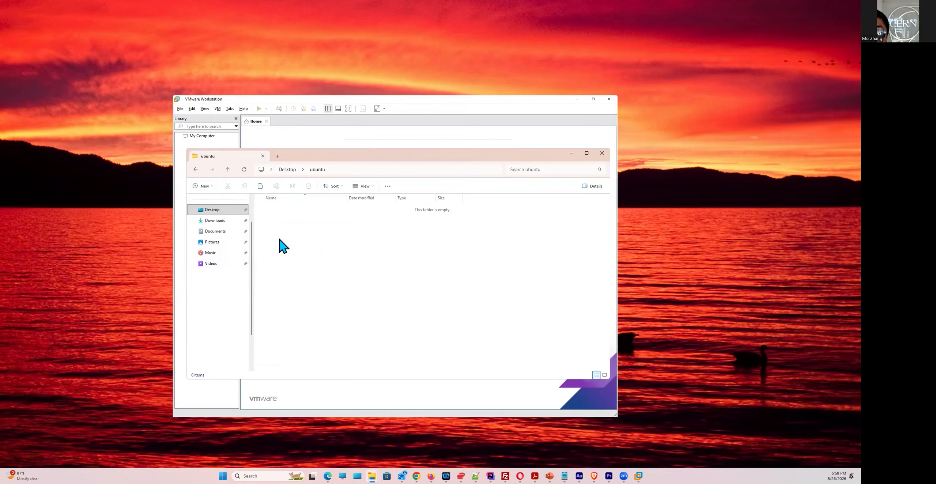
pyautogui.rightClick(369, 220)
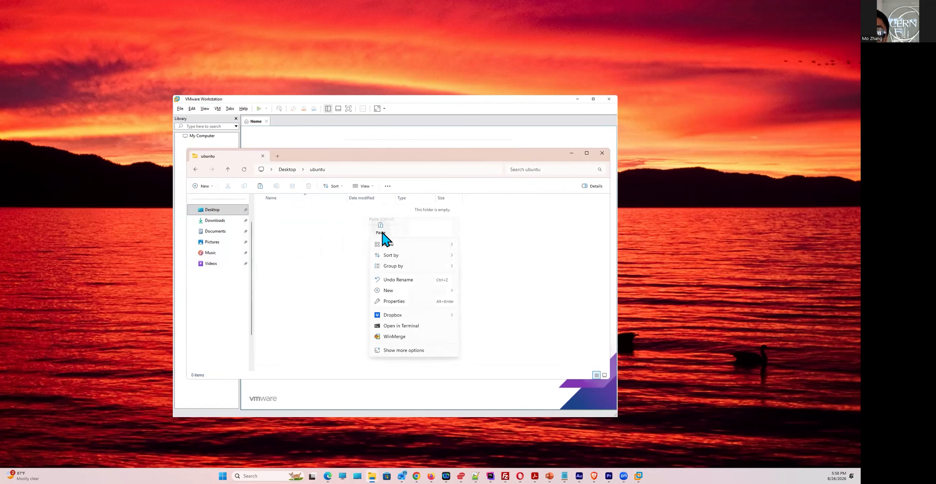
pyautogui.click(382, 233)
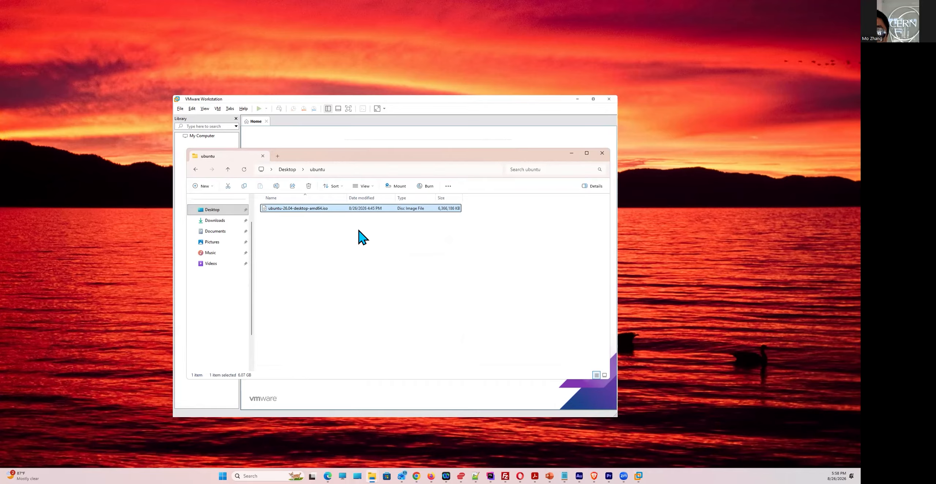
# Move File Explorer aside and bring the VMware wizard back to the front
pyautogui.click(316, 220)
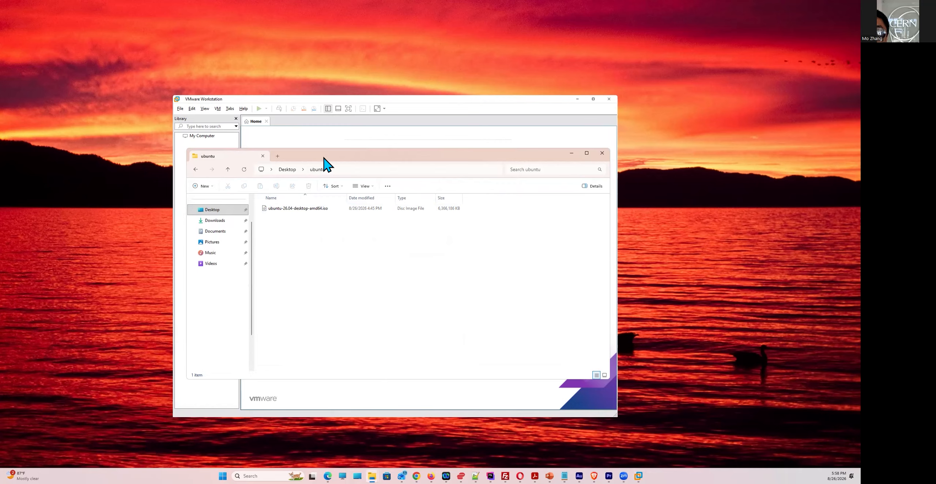
pyautogui.moveTo(325, 161); pyautogui.dragTo(422, 165)
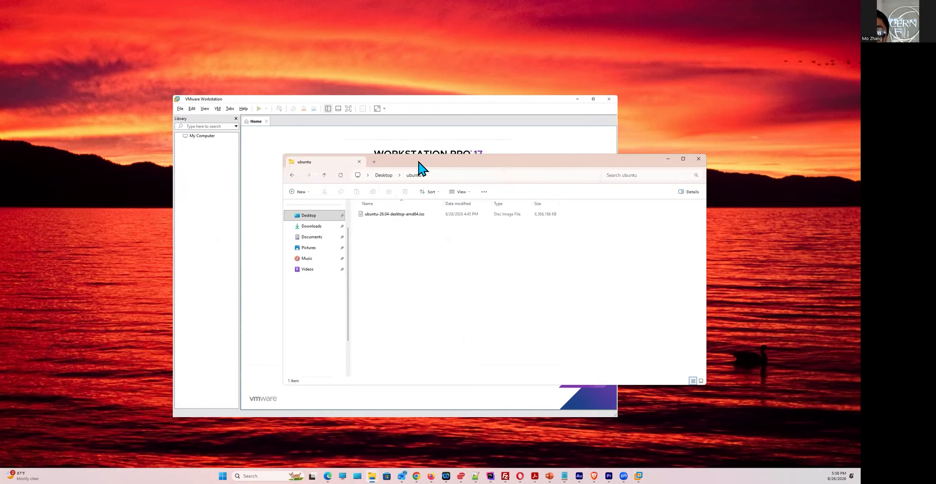
pyautogui.click(424, 107)
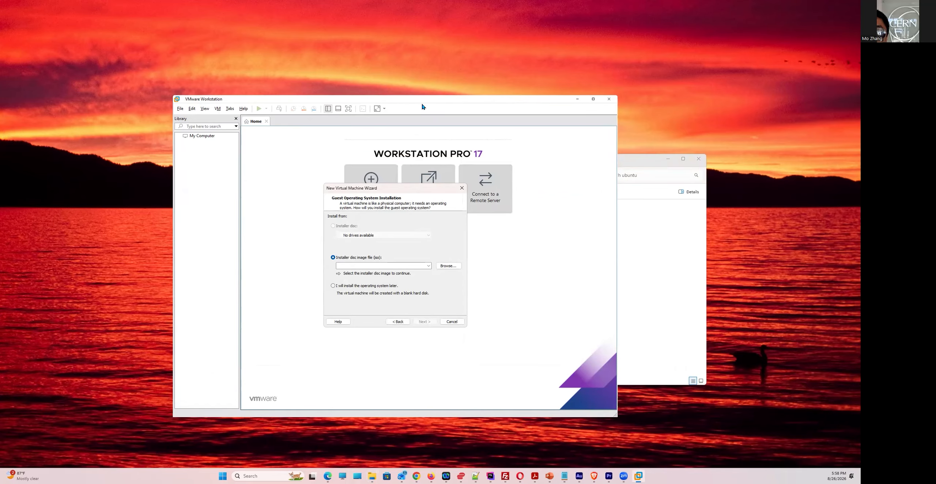
# Select Desktop\ubuntu\ubuntu-26.04-desktop-amd64.iso as the installer disc image
pyautogui.click(446, 267)
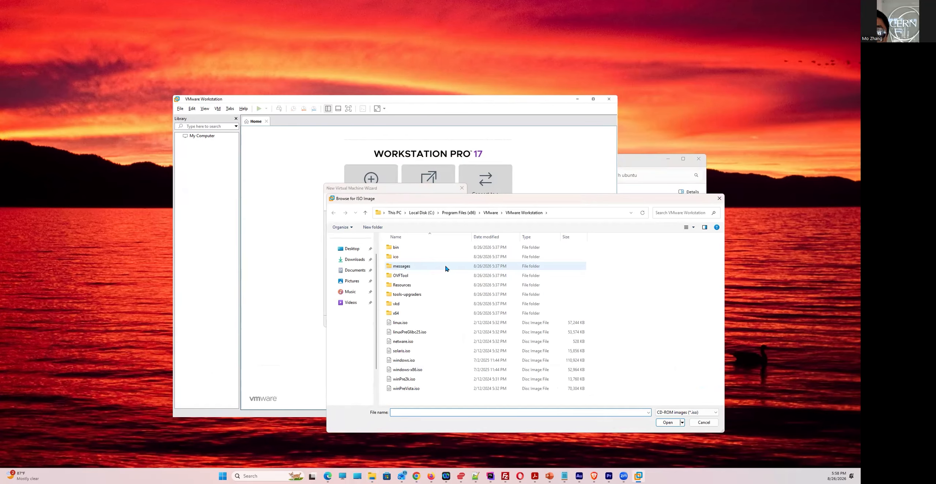
pyautogui.click(356, 250)
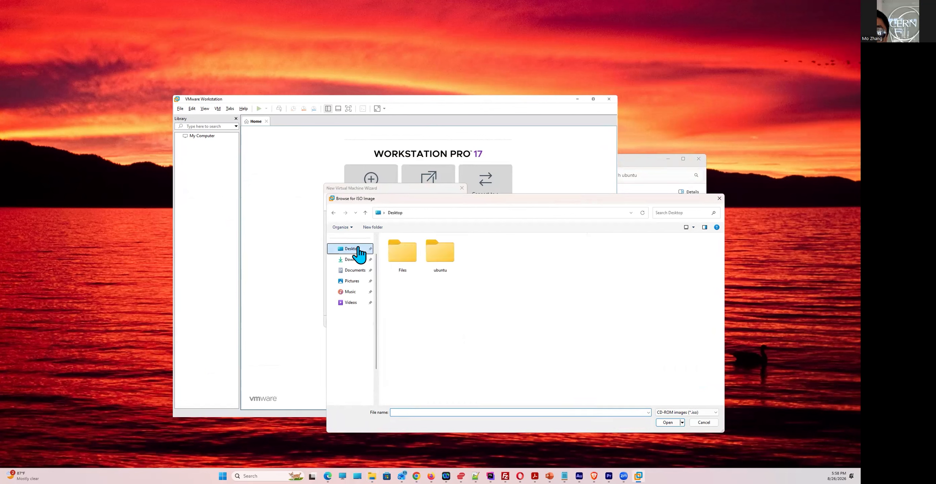
pyautogui.doubleClick(431, 249)
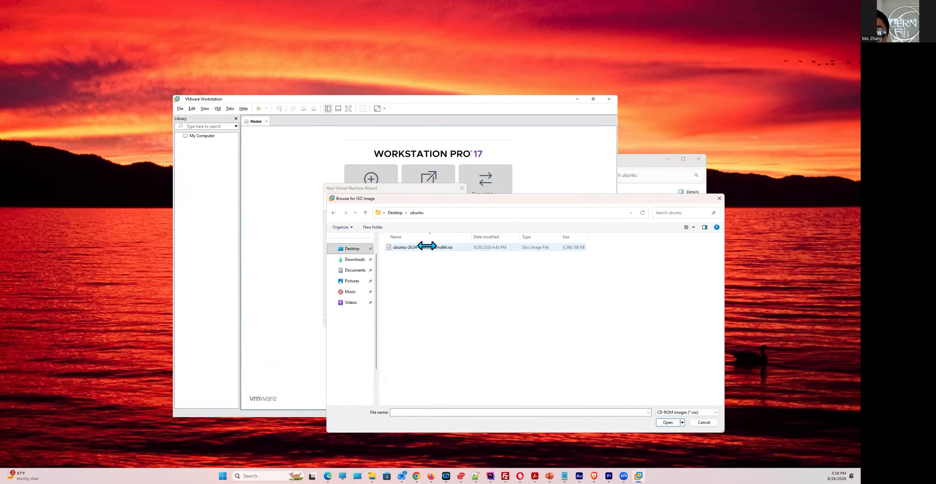
pyautogui.click(427, 245)
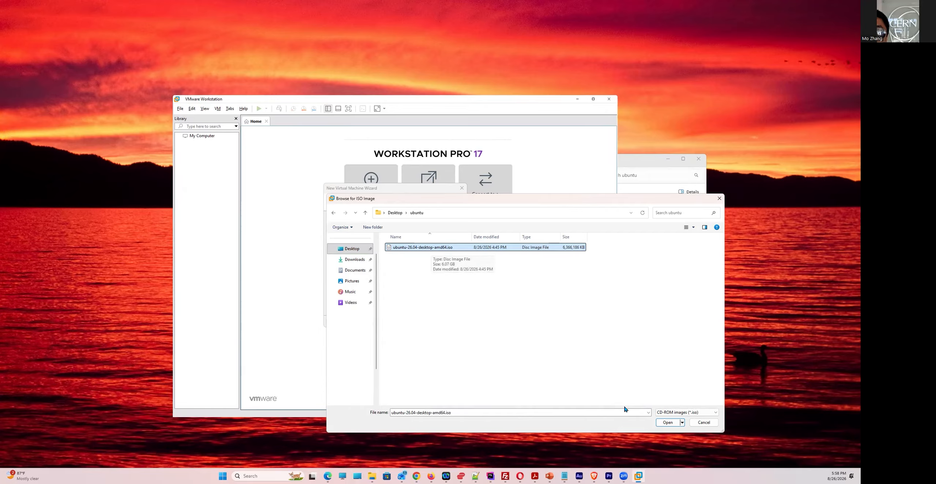
pyautogui.click(668, 424)
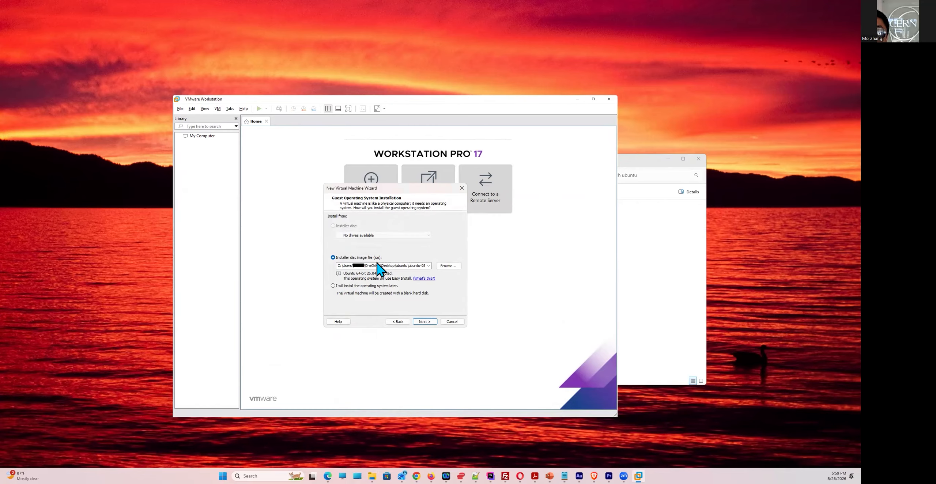
# On the Easy Install page, enter full name Ubuntu 26.04, a user name, and a matching password
pyautogui.click(425, 322)
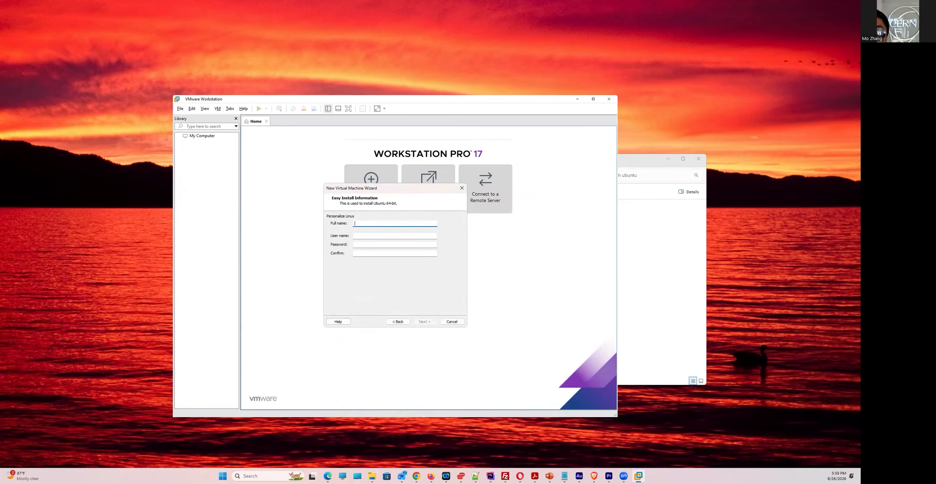
pyautogui.write('Ubuntu 26.04')
pyautogui.click(360, 234)
pyautogui.click(378, 245)
pyautogui.write('6.04')
pyautogui.click(411, 253)
pyautogui.write('123456')
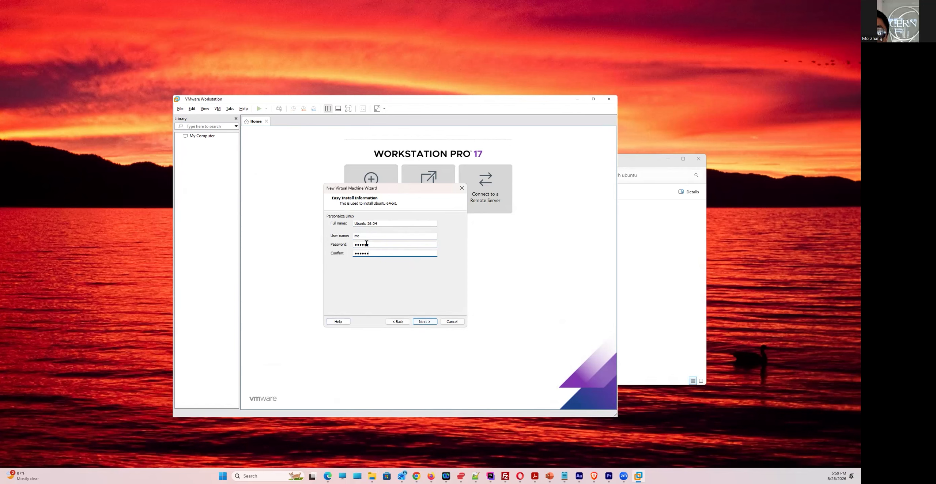
# Continue past the account details and keep the default VM name and location
pyautogui.click(428, 321)
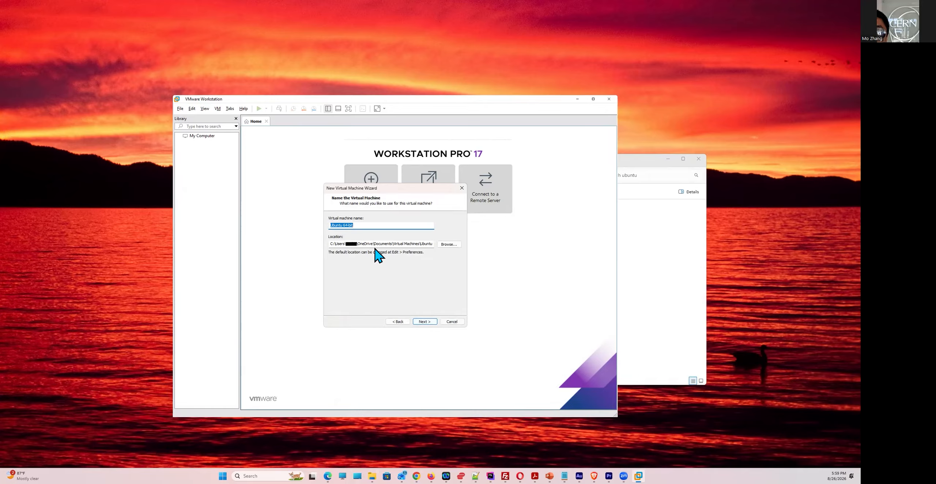
pyautogui.click(425, 322)
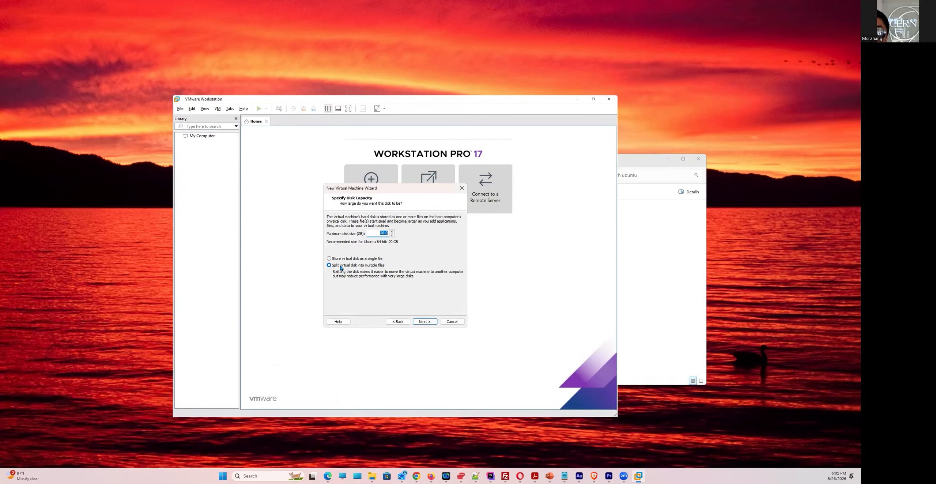
# Accept the split-disk capacity settings and finish creating the Ubuntu 64-bit VM with power-on
pyautogui.click(425, 322)
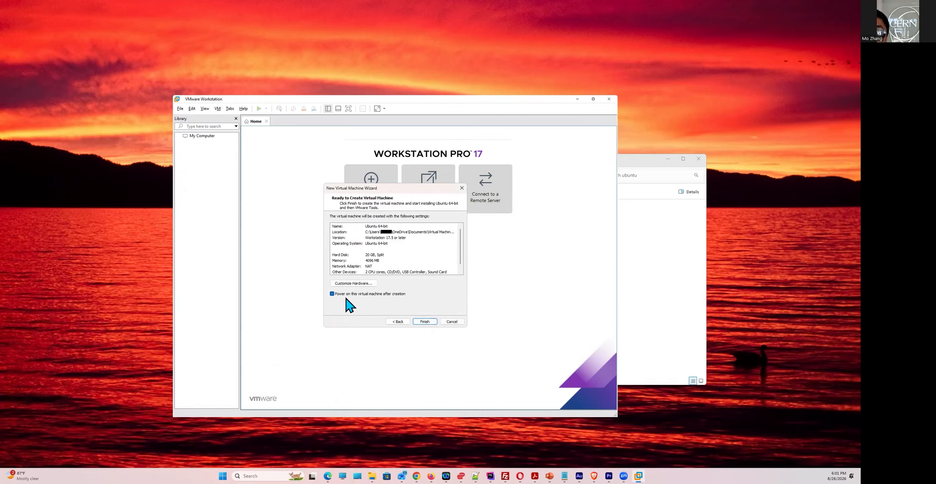
pyautogui.click(421, 321)
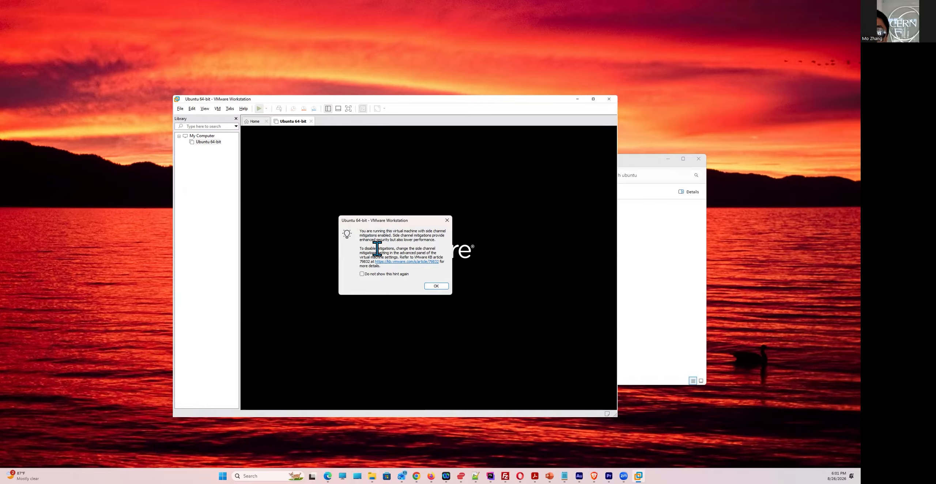
# Dismiss the side-channel mitigations notice and let Ubuntu 26.04 boot
pyautogui.click(433, 288)
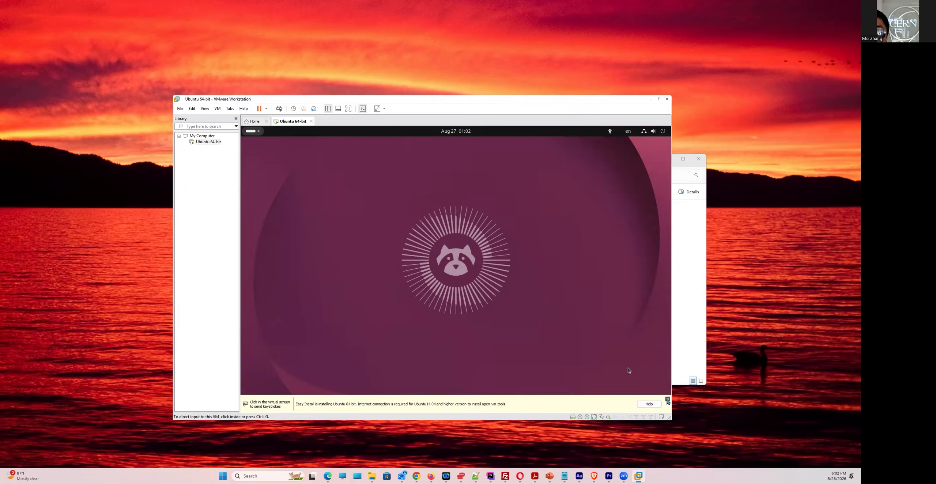
# Dismiss the Easy Install hint, then accept English, default accessibility and the English (US) keyboard
pyautogui.click(667, 399)
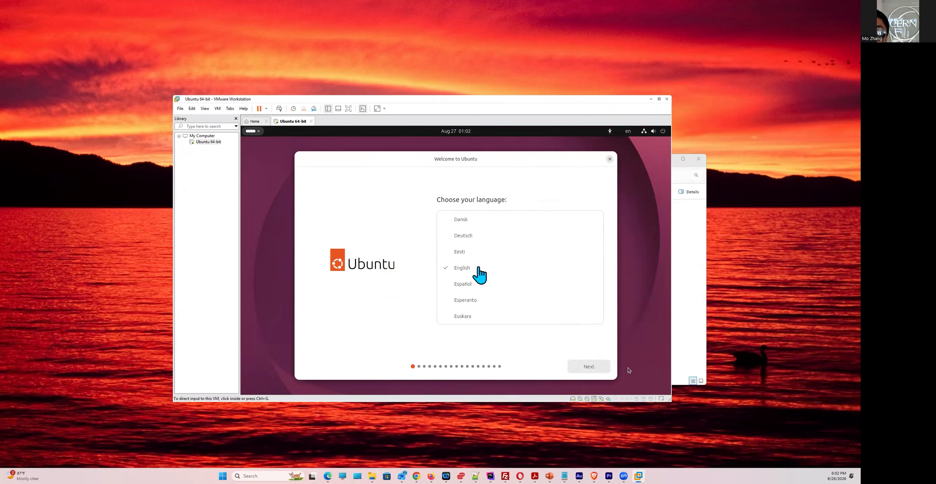
pyautogui.click(592, 366)
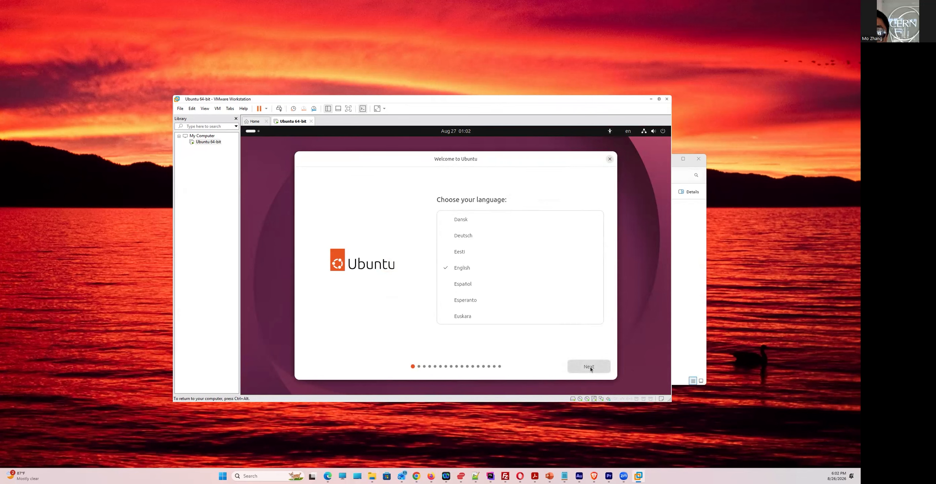
pyautogui.click(587, 365)
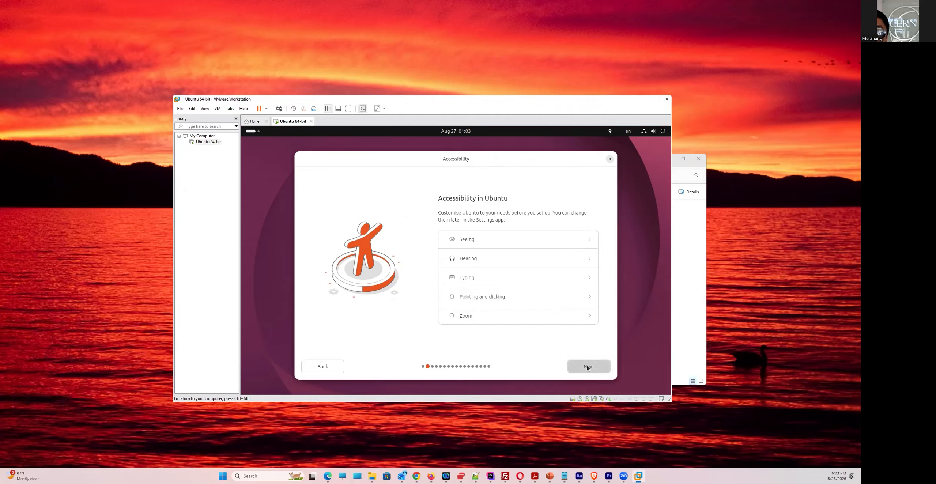
pyautogui.click(587, 365)
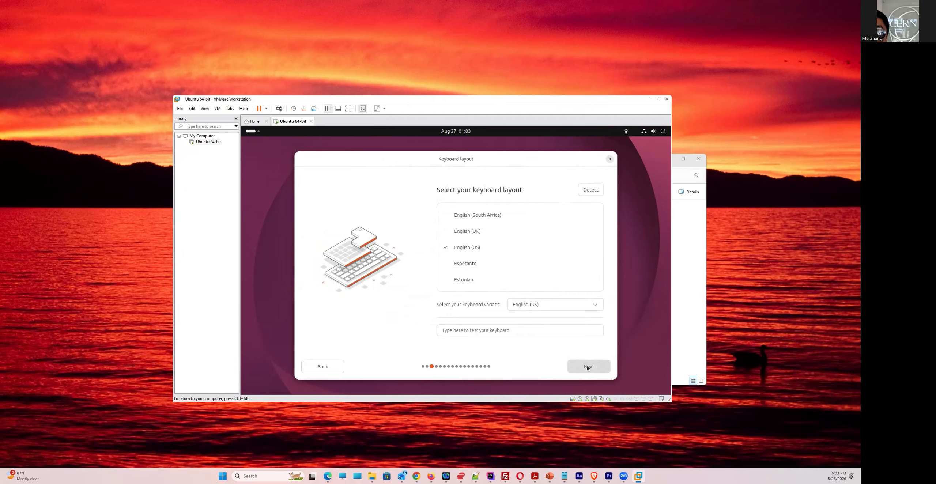
pyautogui.click(586, 365)
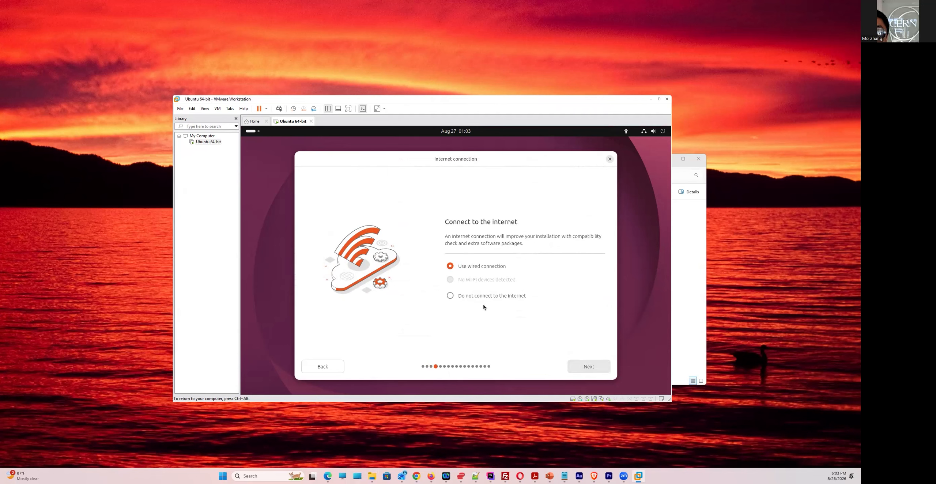
# Keep the wired connection and choose an interactive install with default apps and additional media-format support
pyautogui.click(585, 369)
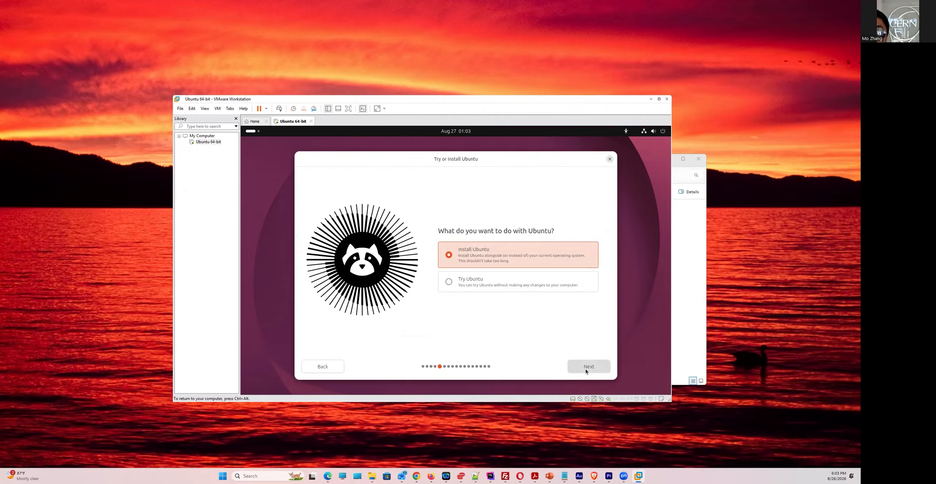
pyautogui.click(585, 369)
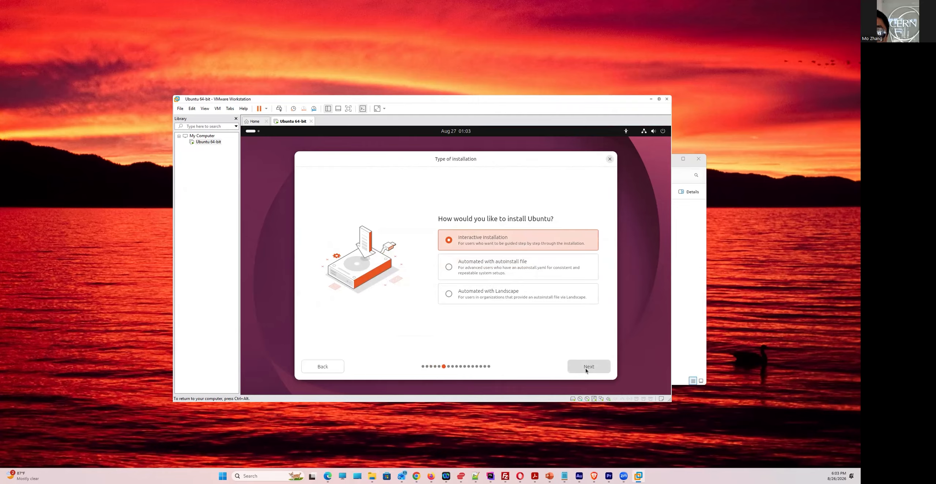
pyautogui.click(585, 369)
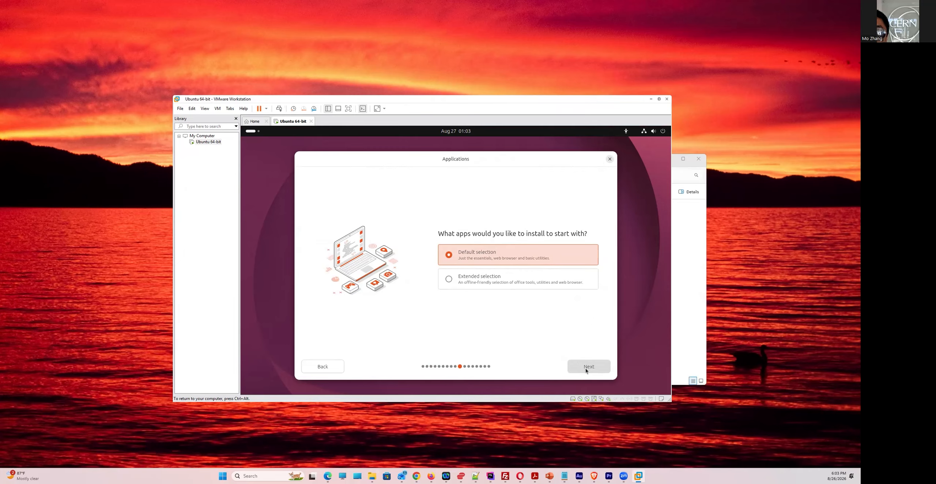
pyautogui.click(585, 369)
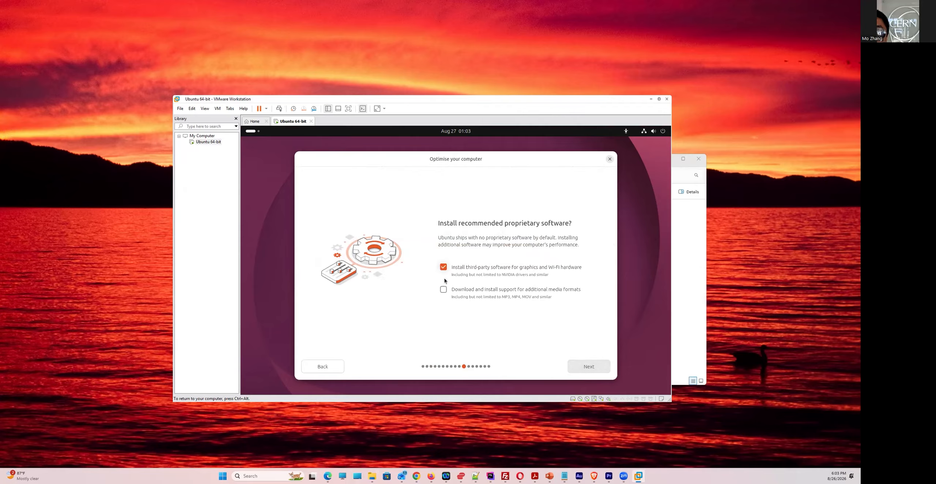
pyautogui.click(446, 291)
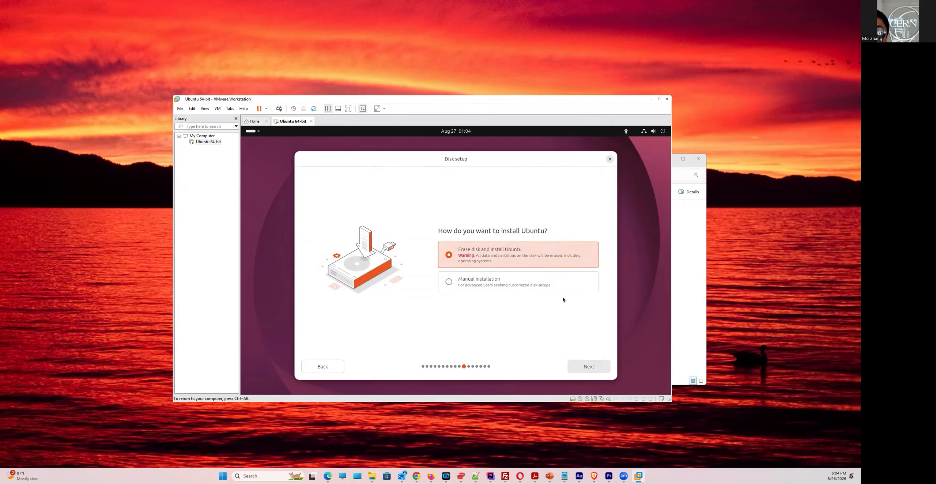
# Erase the disk for Ubuntu without encryption and begin entering the account name
pyautogui.click(585, 365)
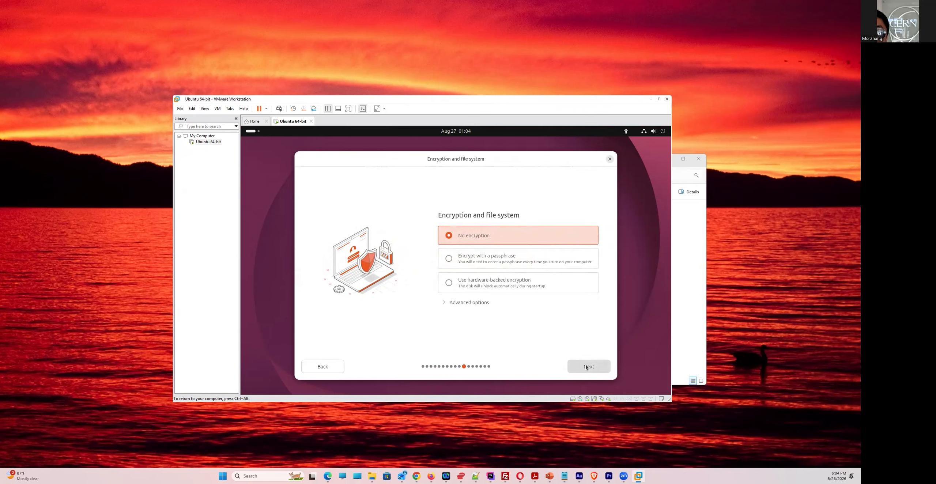
pyautogui.click(585, 365)
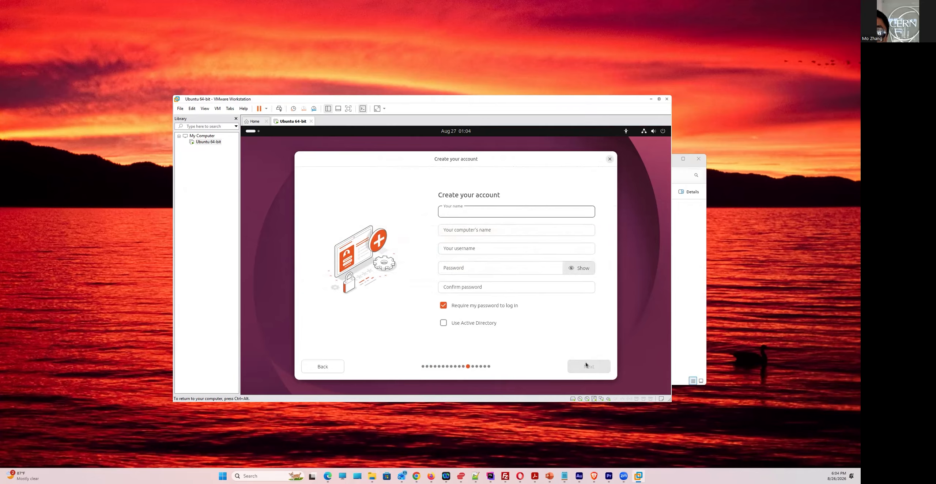
pyautogui.write('mo')
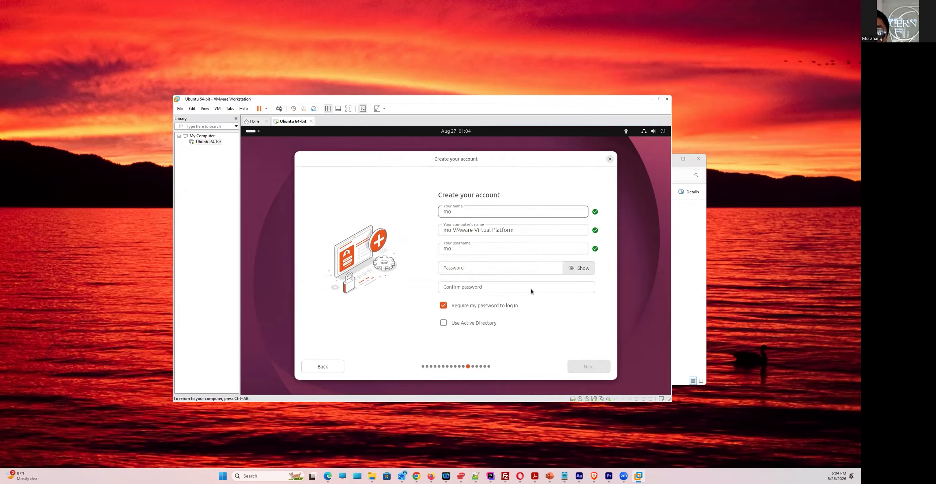
# Rename the computer to 'machine' and enter the account password in both password fields
pyautogui.doubleClick(483, 230)
pyautogui.tripleClick(483, 231)
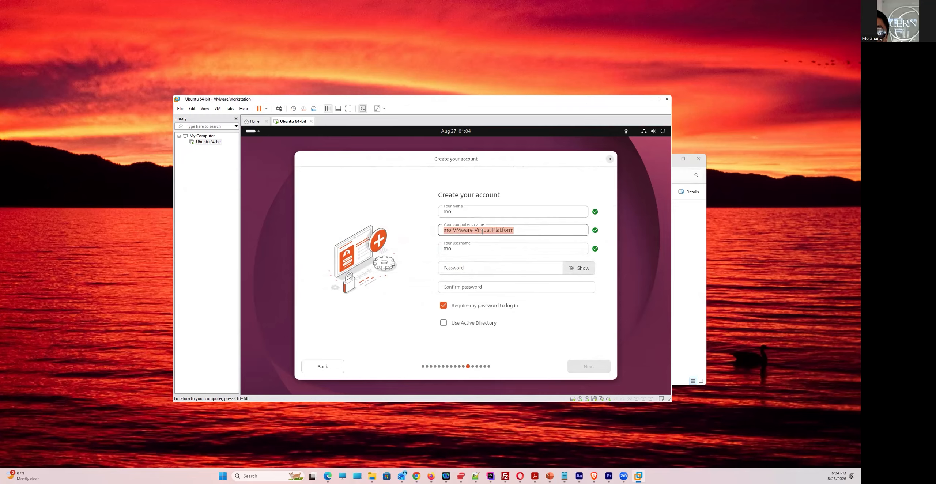
pyautogui.write('machine')
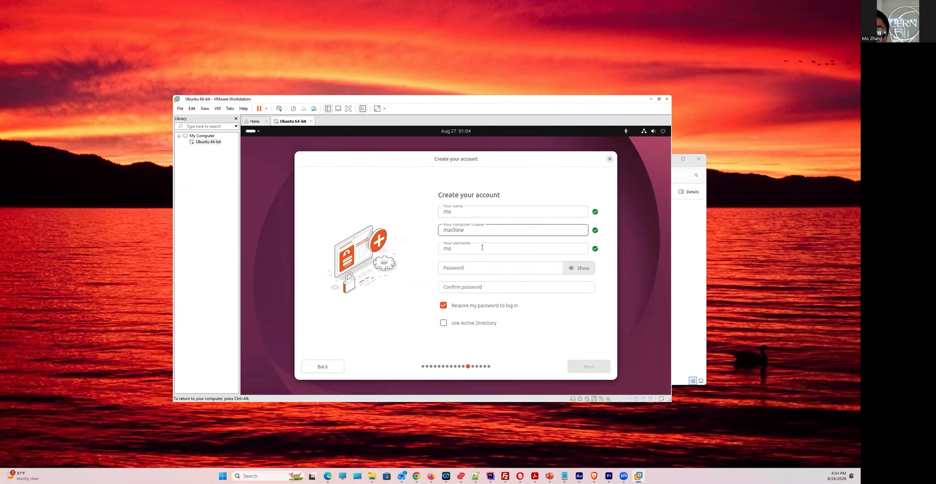
pyautogui.click(470, 266)
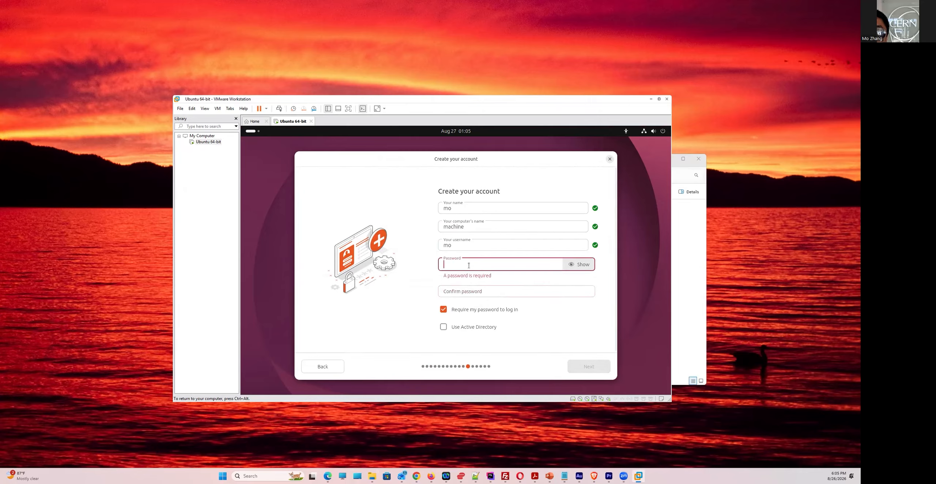
pyautogui.write('123456')
pyautogui.click(472, 283)
pyautogui.write('123456')
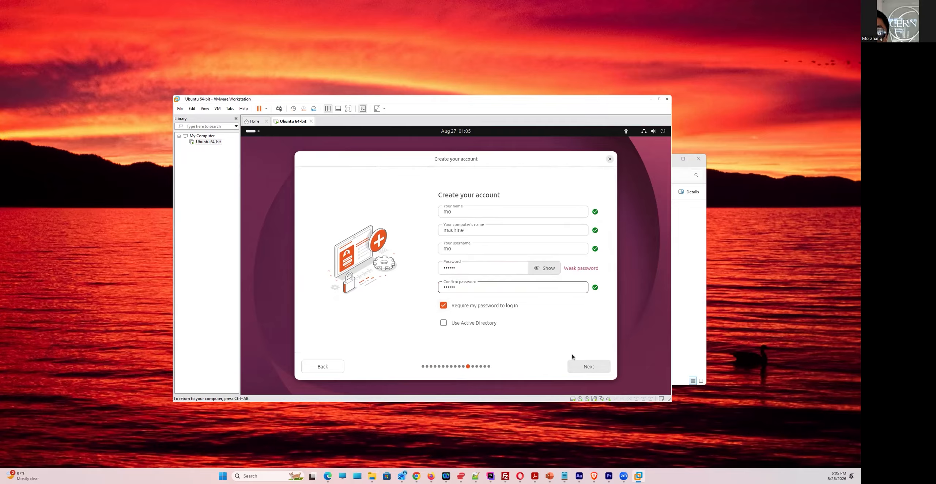
# Confirm the account details and accept the Los Angeles timezone
pyautogui.click(581, 369)
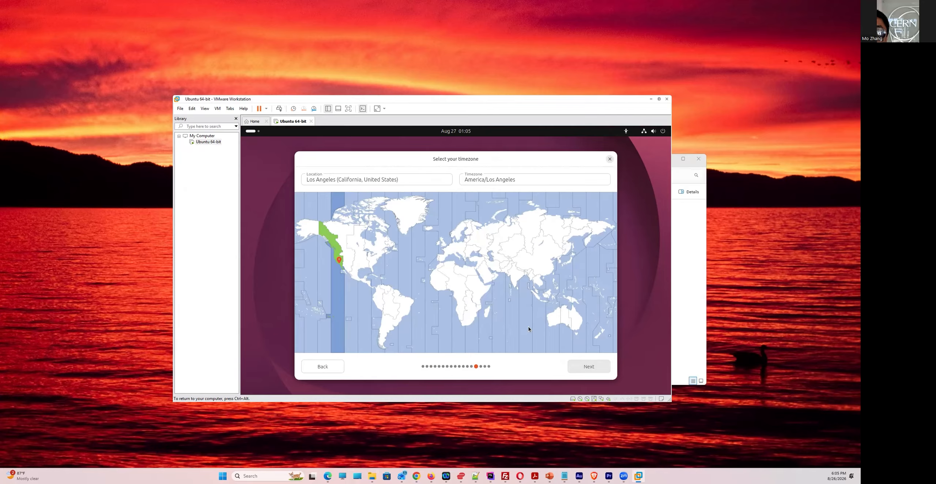
pyautogui.click(584, 368)
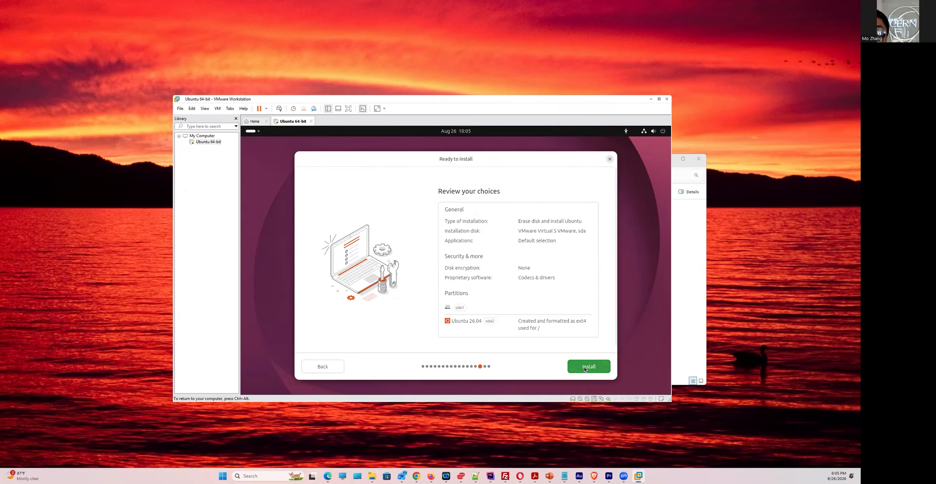
# Start the Ubuntu 26.04 installation from the Ready to install page
pyautogui.click(584, 367)
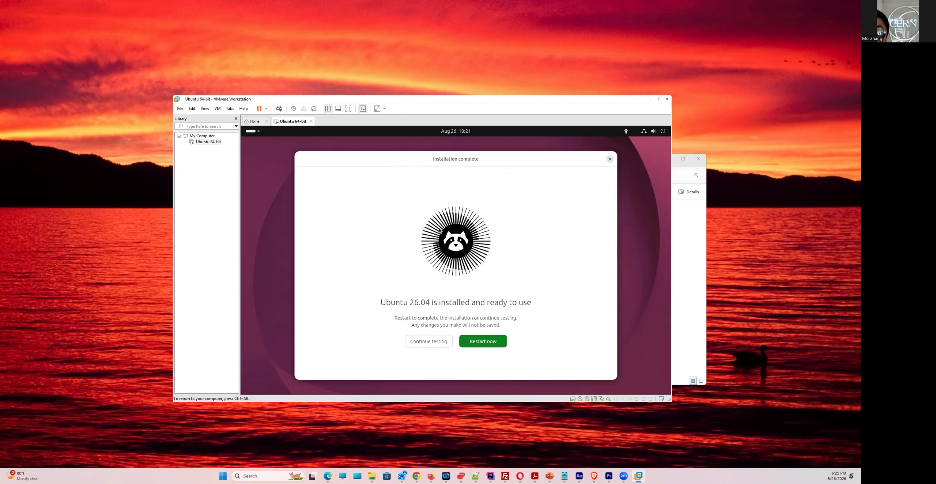
# Restart the VM to finish the installation
pyautogui.click(483, 341)
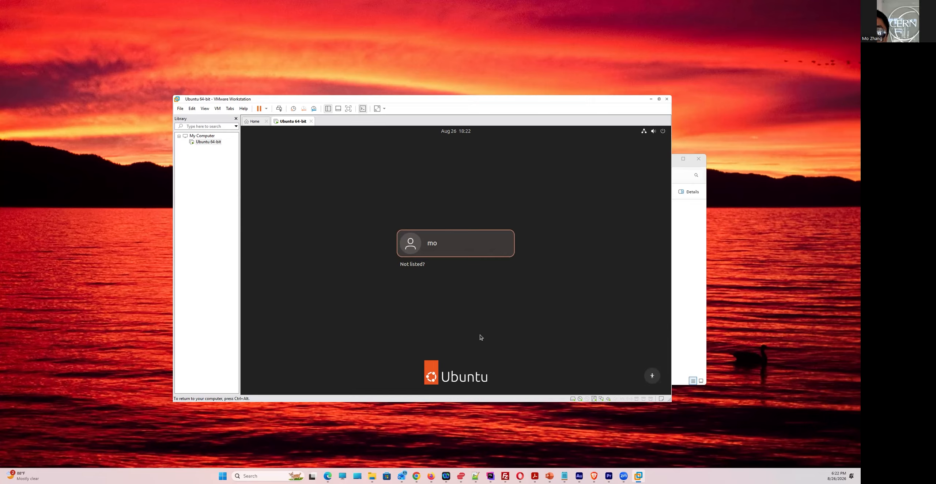
# Log in as the new user with the account password
pyautogui.click(478, 237)
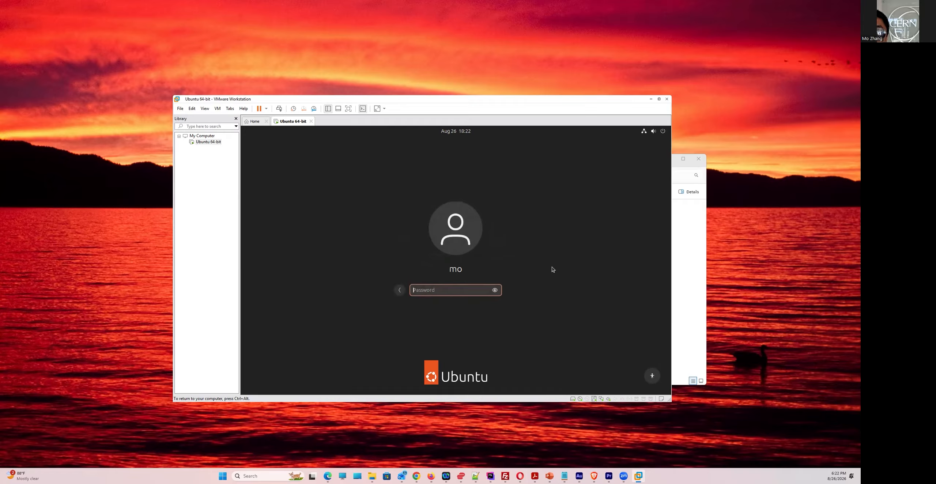
pyautogui.write('******')
pyautogui.press('Return')
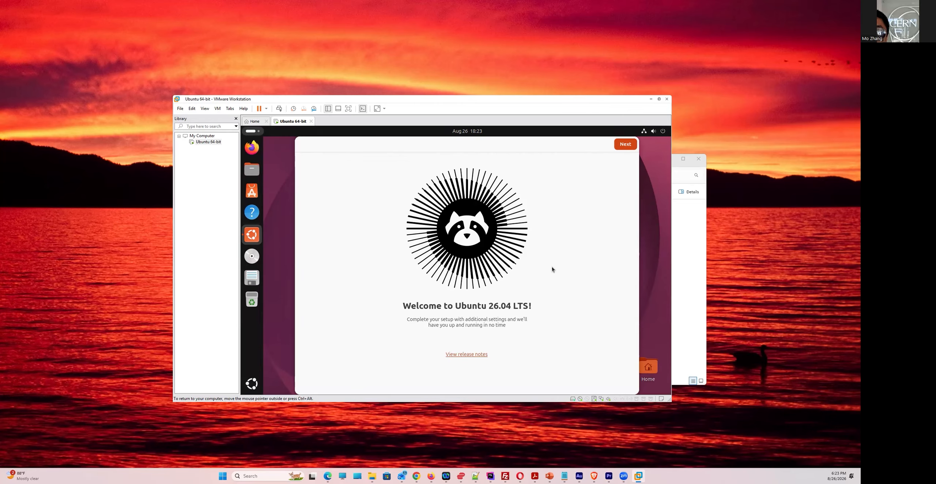
# Go through the welcome setup with location services off, no data sharing and default appearance
pyautogui.click(620, 148)
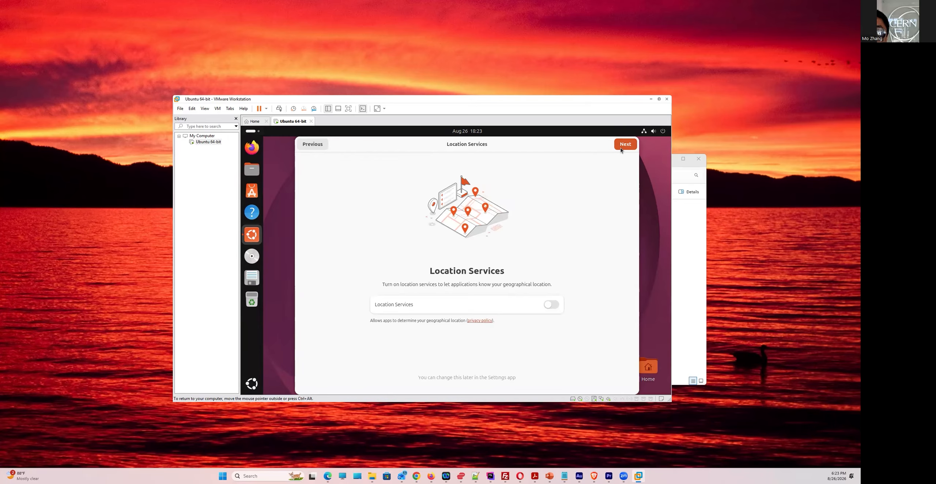
pyautogui.click(621, 148)
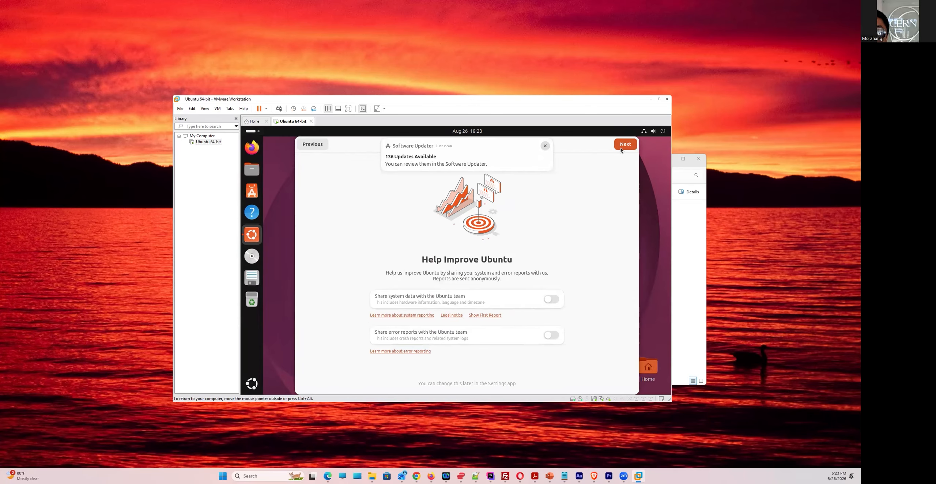
pyautogui.click(620, 148)
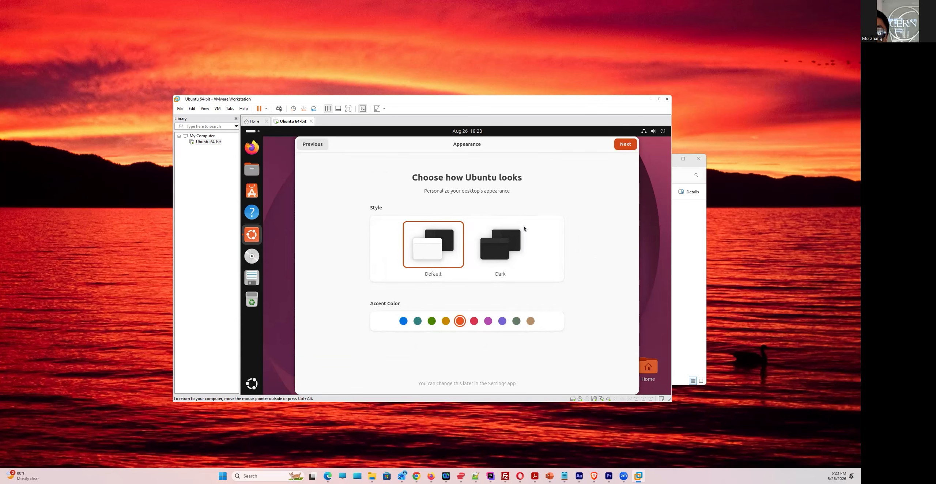
pyautogui.click(628, 147)
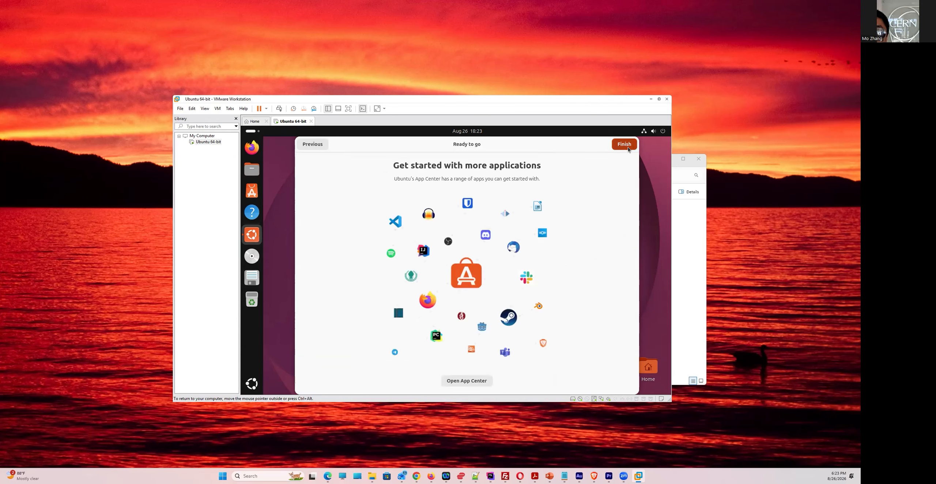
pyautogui.click(624, 145)
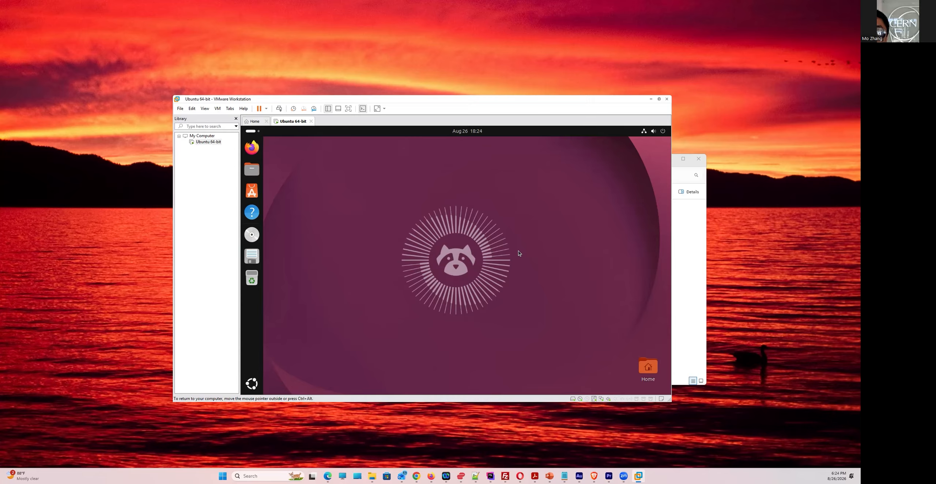
# Open the Show Apps grid from the Ubuntu dock
pyautogui.click(254, 386)
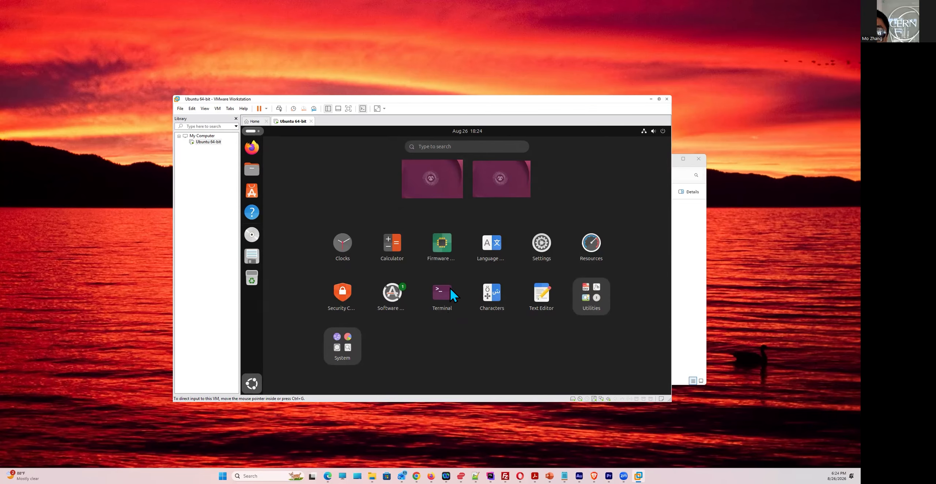
# Search the apps for 'ter', launch Terminal and nudge its window slightly
pyautogui.click(458, 145)
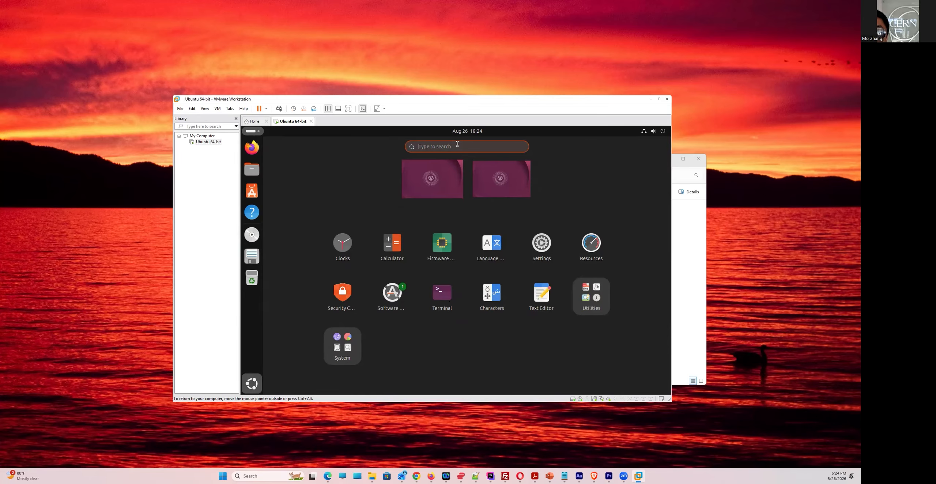
pyautogui.write('ter')
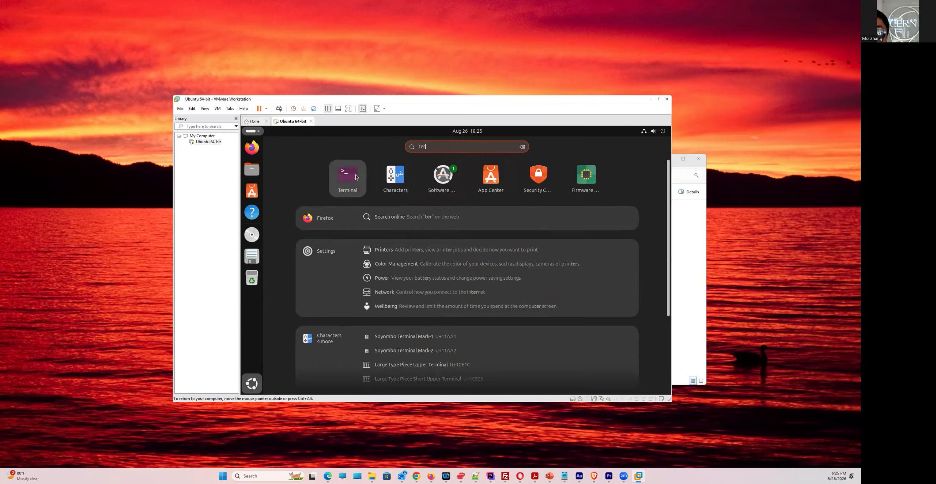
pyautogui.click(348, 177)
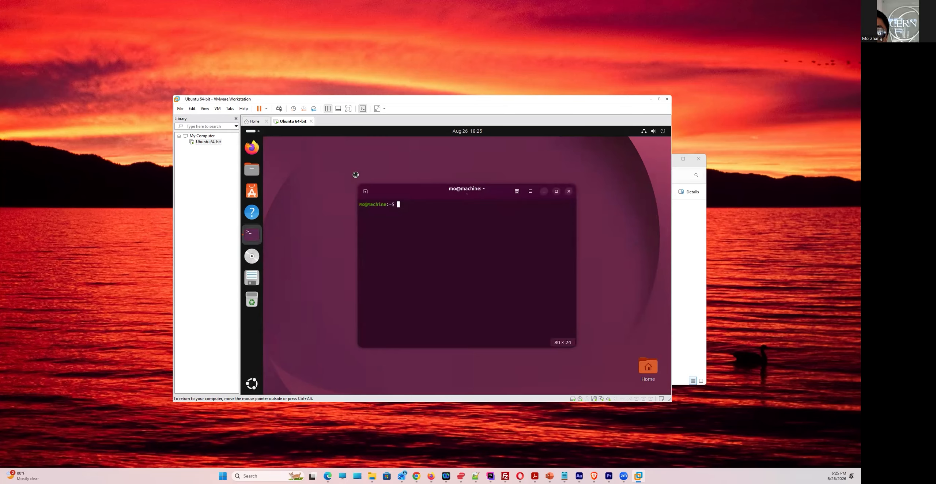
pyautogui.moveTo(400, 188); pyautogui.dragTo(403, 186)
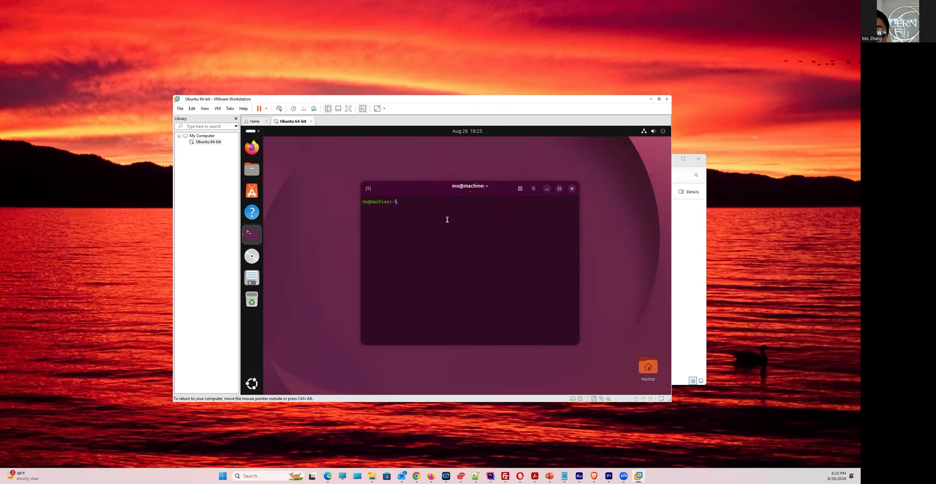